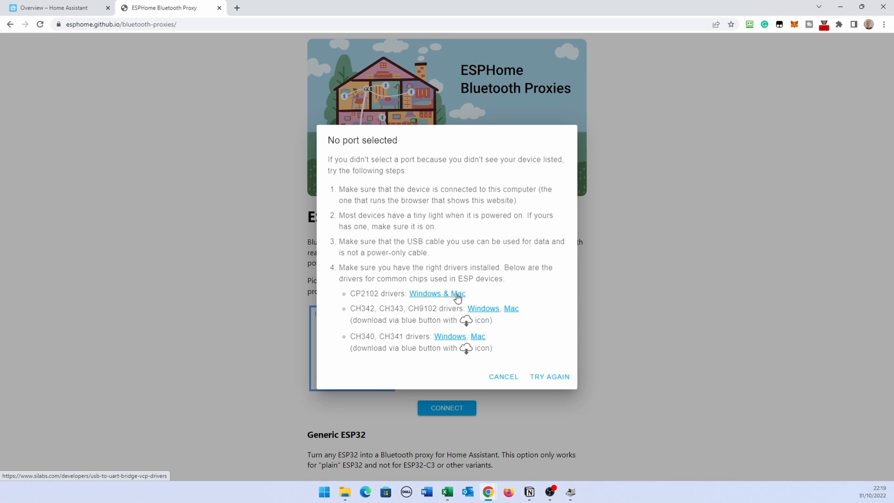
# Download the CP210x Universal Windows Driver from the Silicon Labs driver page and return to the ESPHome Bluetooth Proxy page
pyautogui.click(457, 295)
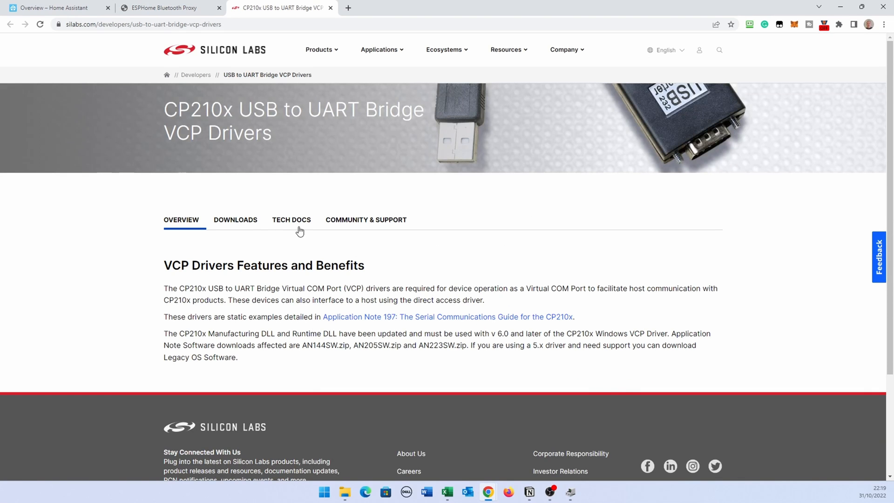
pyautogui.click(243, 222)
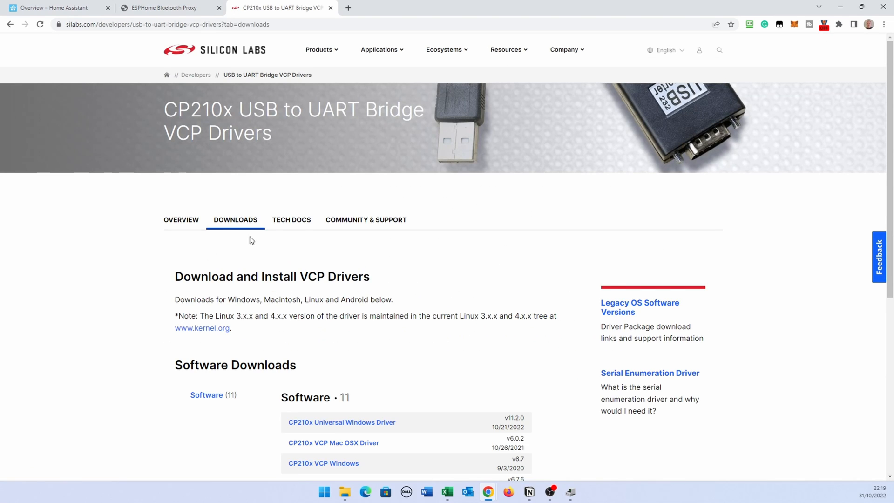
pyautogui.click(326, 425)
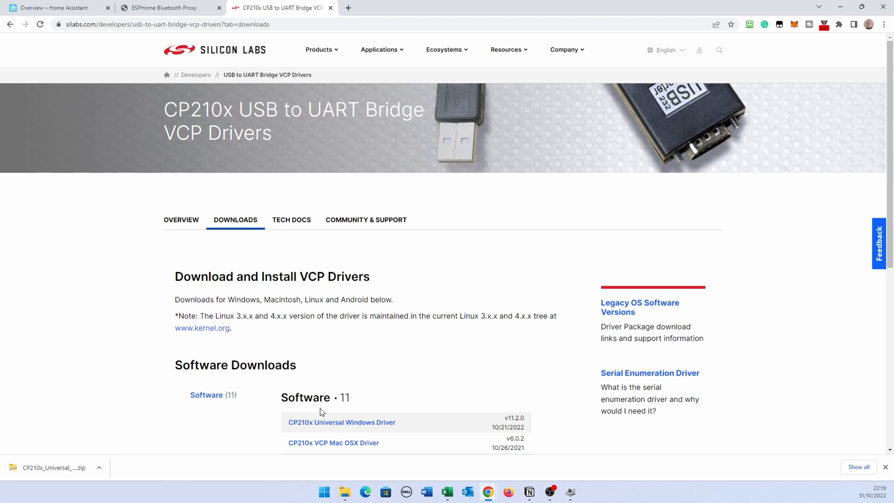
pyautogui.click(885, 467)
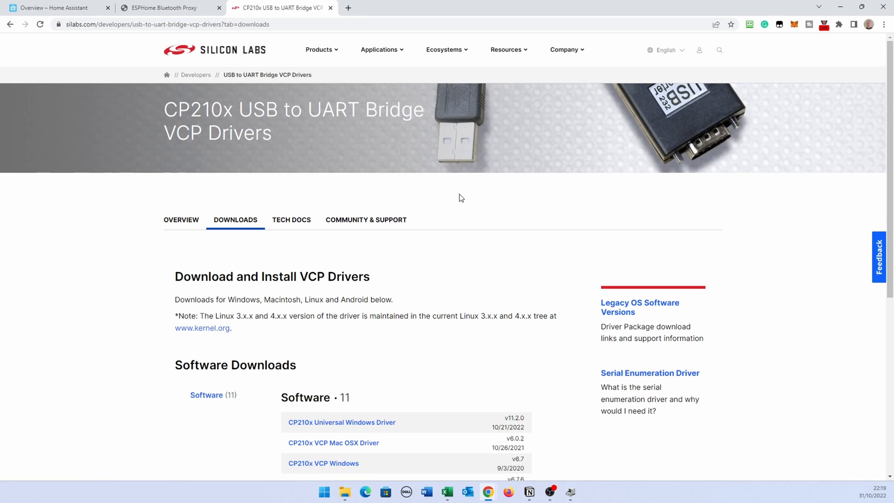
pyautogui.click(330, 8)
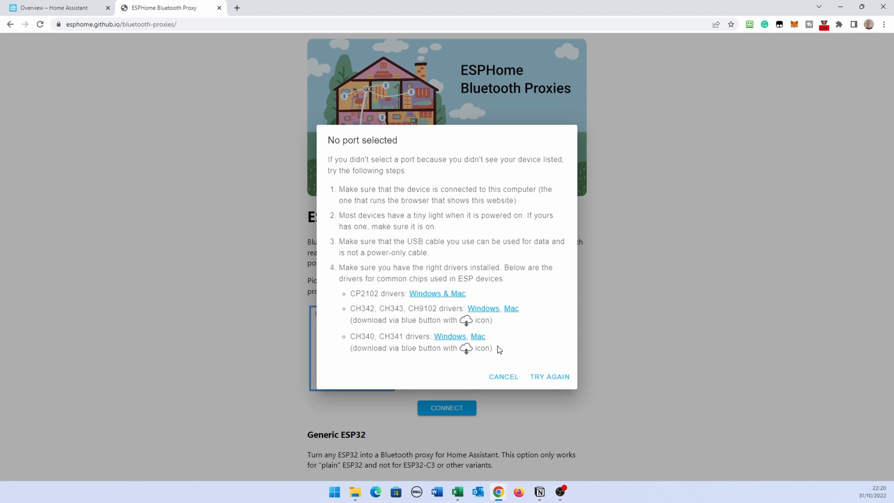
# Connect to the CP2104 USB to UART Bridge Controller on COM6 and install ESP32 Generic on the device
pyautogui.click(538, 376)
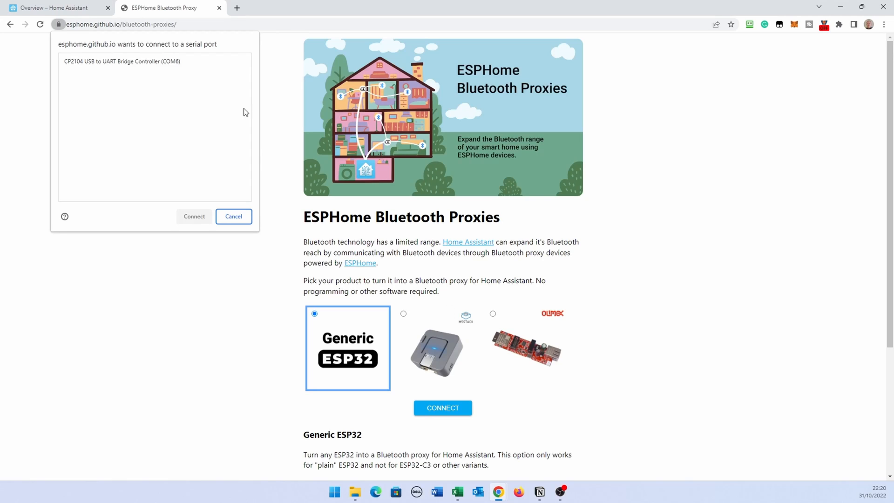
pyautogui.click(108, 61)
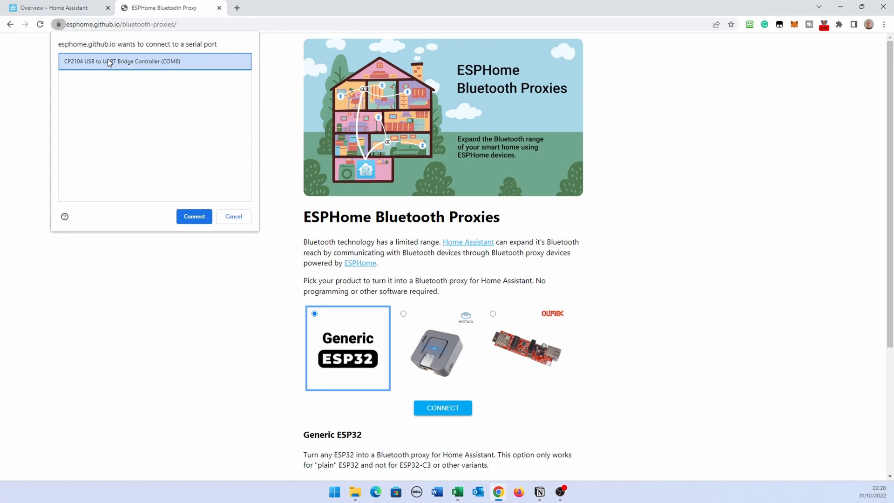
pyautogui.click(194, 216)
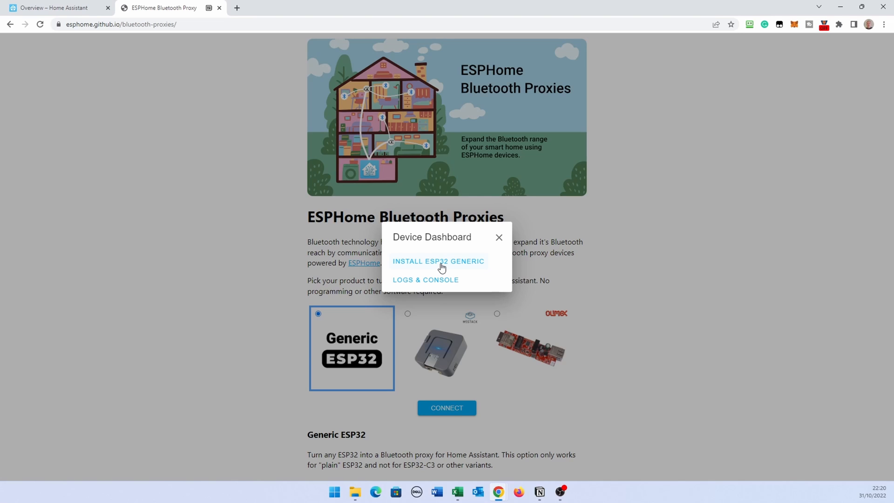
pyautogui.click(441, 263)
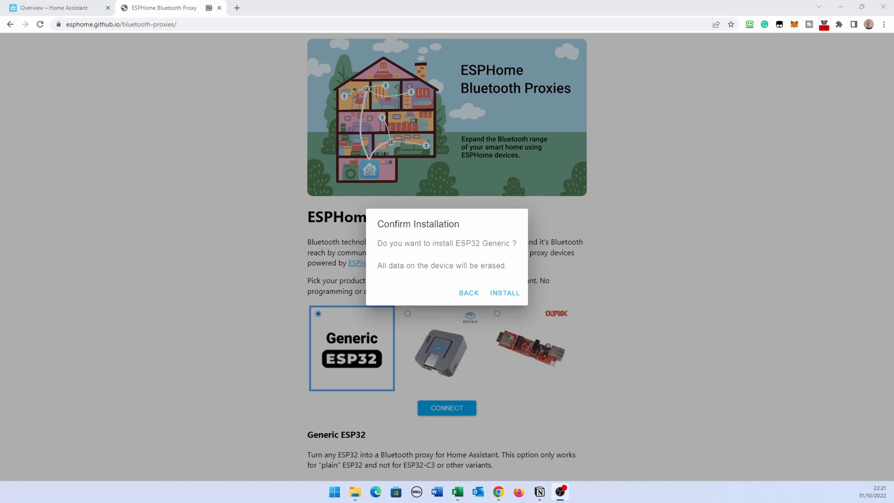
pyautogui.click(496, 296)
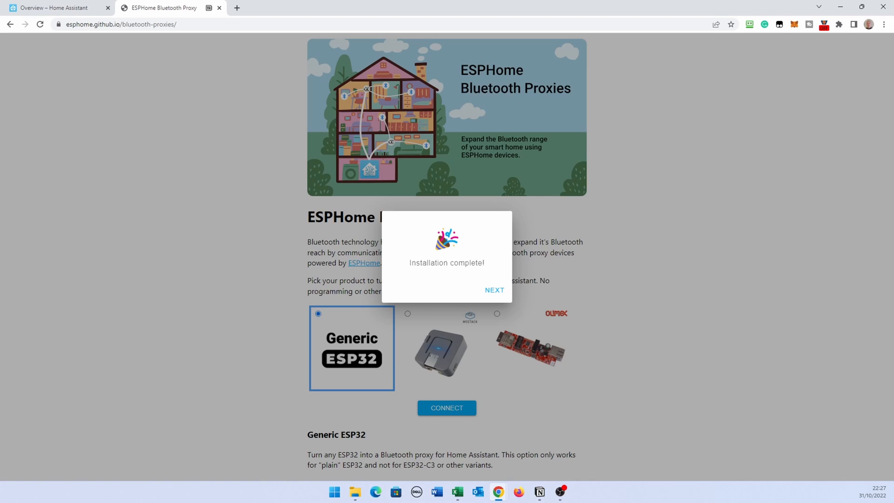
# Connect the flashed device to the BT-CNA357 Wi-Fi network by entering the network's password
pyautogui.click(494, 290)
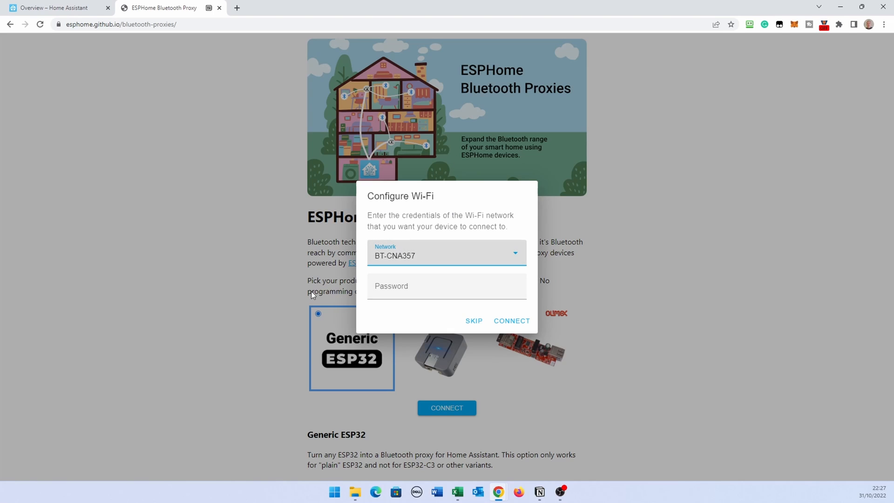
pyautogui.click(395, 293)
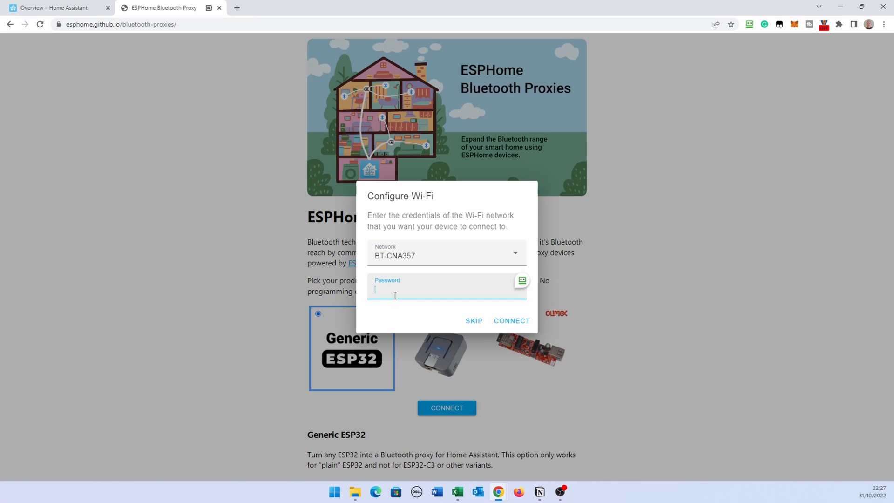
pyautogui.hotkey('ctrl', 'v')
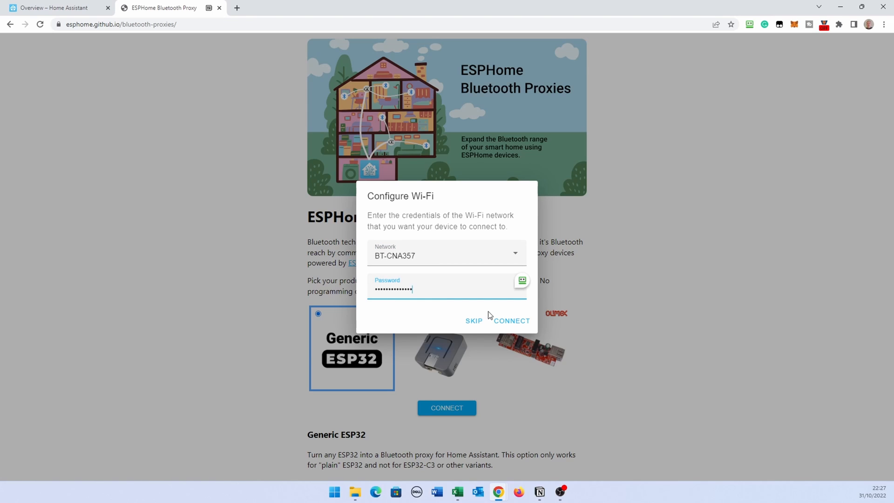
pyautogui.click(510, 322)
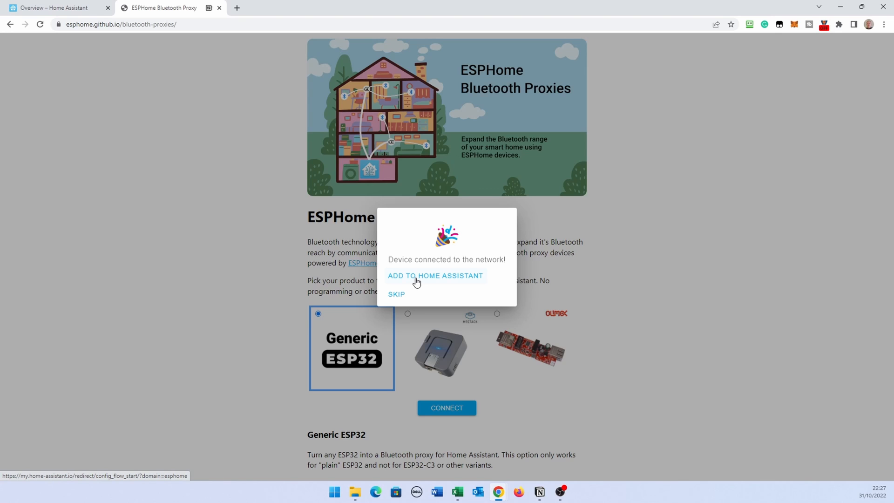
# Add the discovered ESPHome node esp32-bluetooth-proxy-d2407c to Home Assistant from the Devices & Services integrations
pyautogui.click(417, 279)
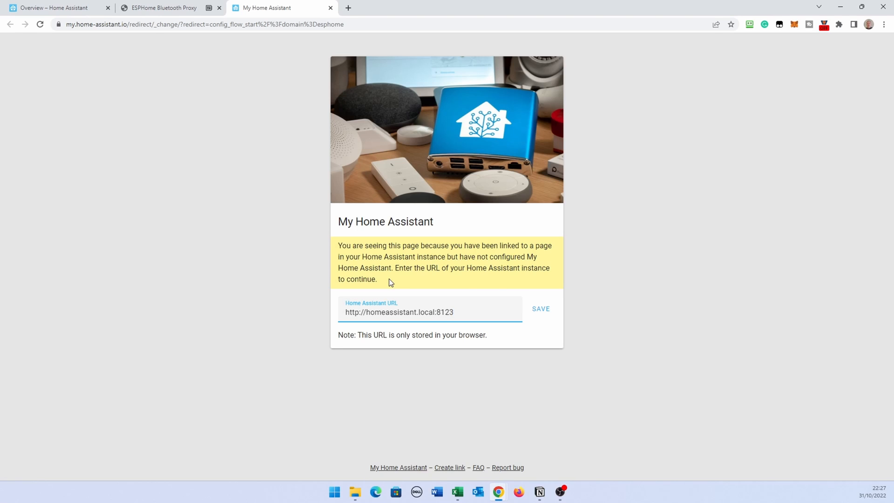
pyautogui.click(58, 10)
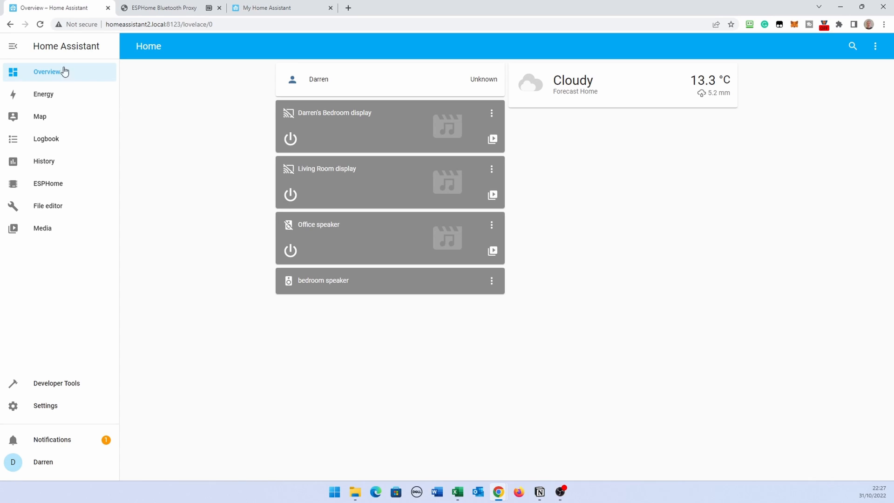
pyautogui.click(54, 409)
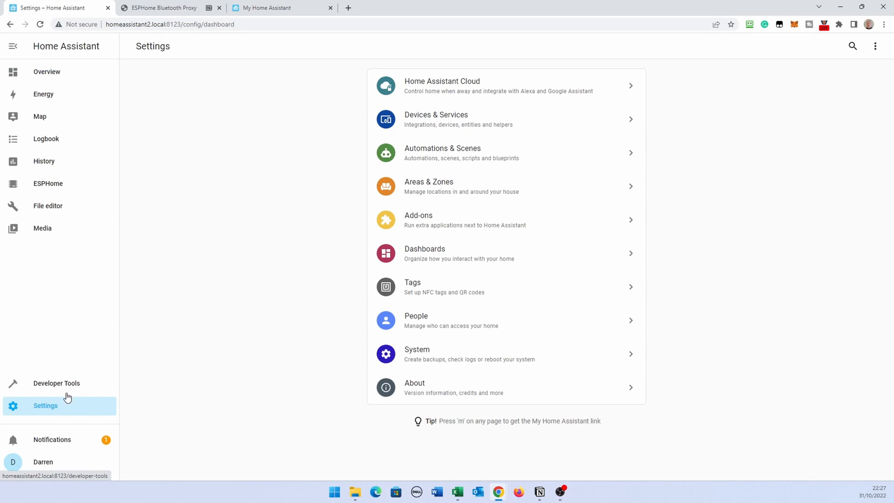
pyautogui.click(444, 121)
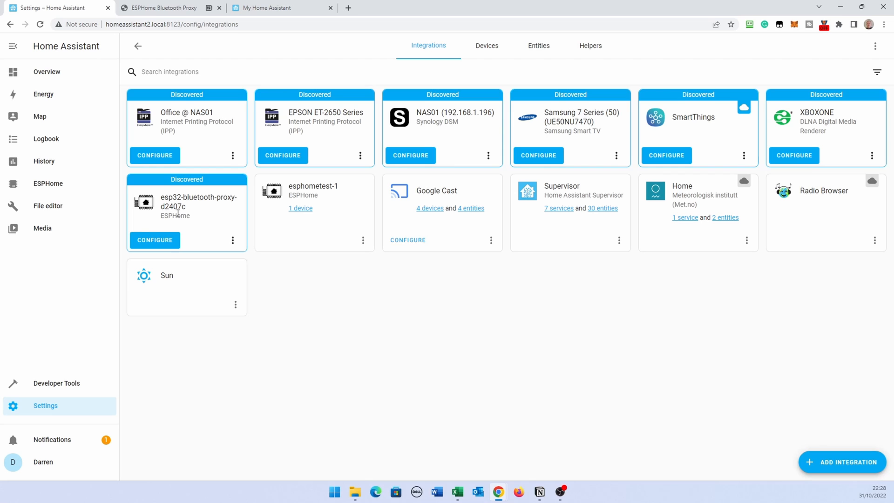
pyautogui.click(154, 240)
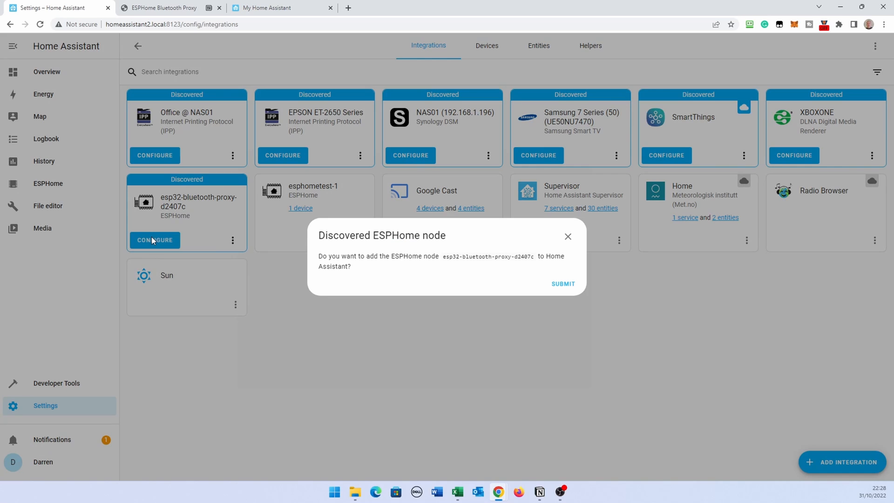
pyautogui.click(561, 284)
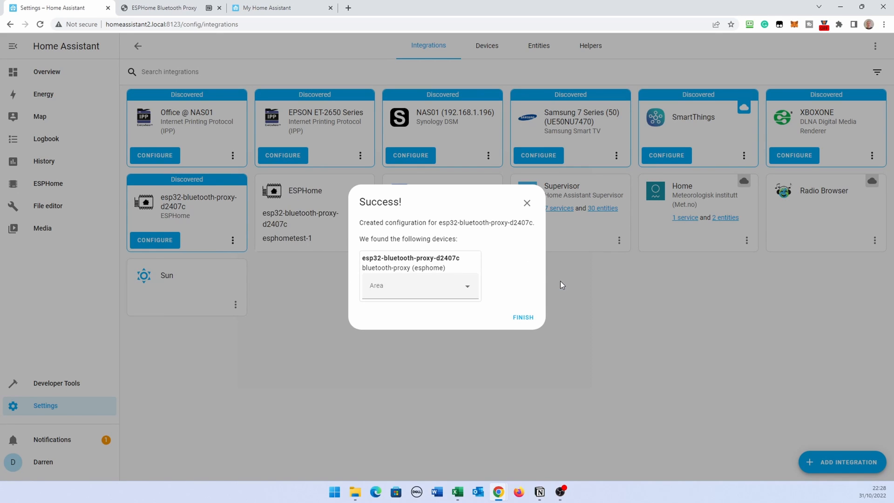
# Assign the new Bluetooth proxy device to the Living Room area and finish its setup
pyautogui.click(474, 287)
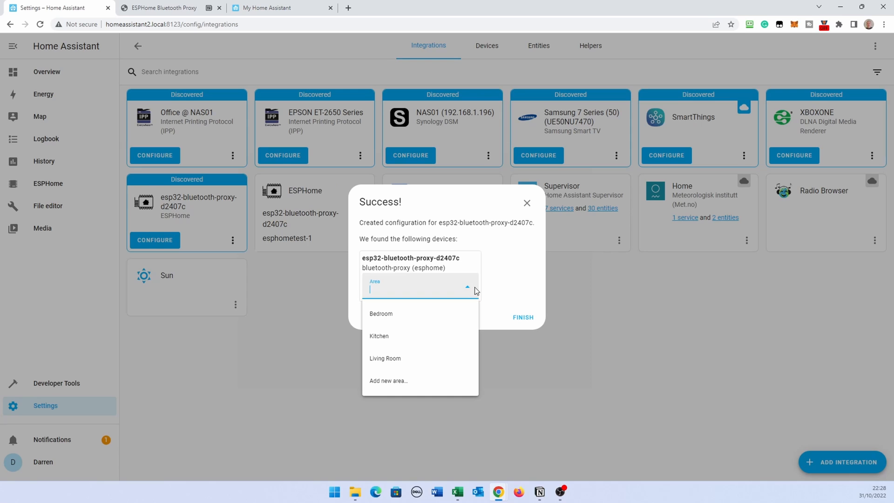
pyautogui.click(399, 361)
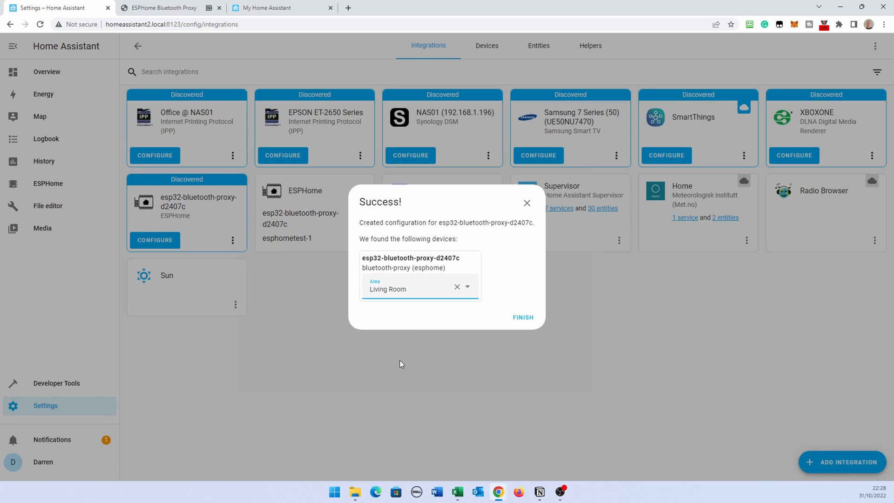
pyautogui.click(522, 318)
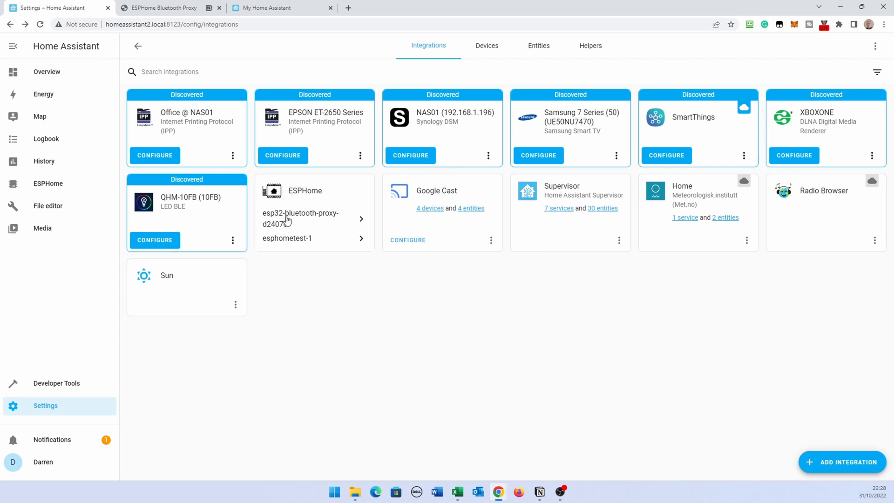
# Examine the device details of esp32-bluetooth-proxy-d2407c in the ESPHome integration and return to the integrations overview
pyautogui.click(356, 219)
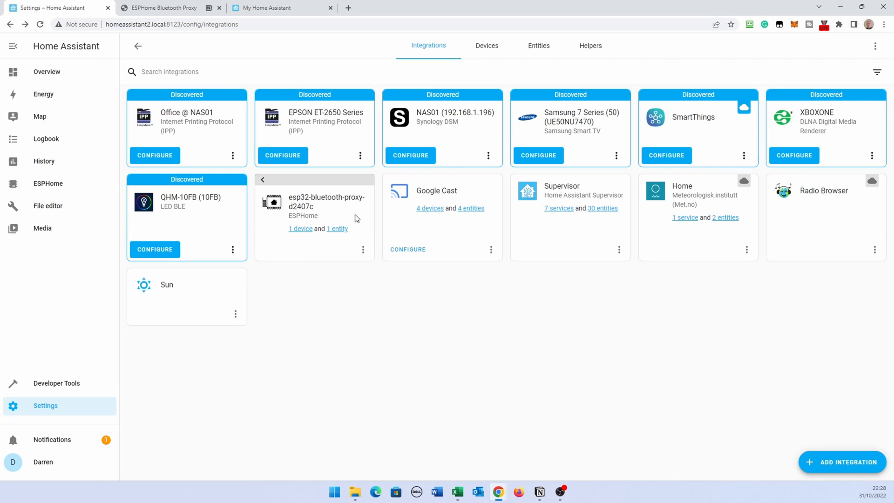
pyautogui.click(303, 231)
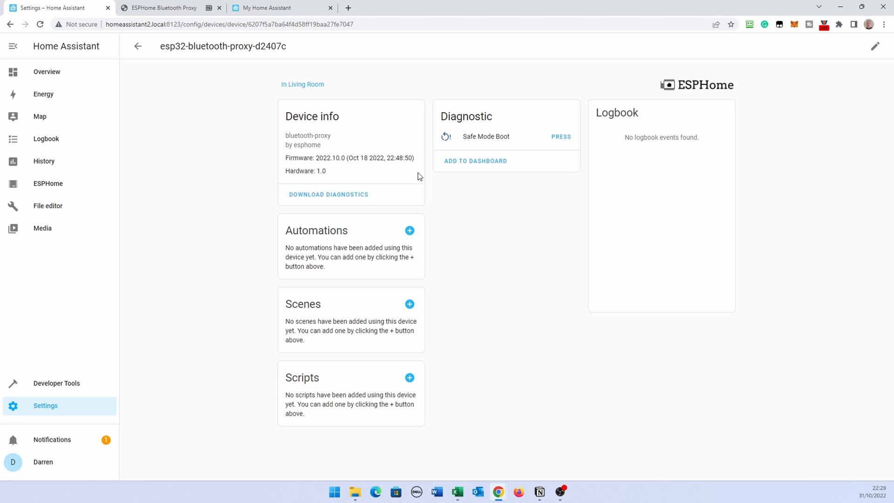
pyautogui.click(138, 47)
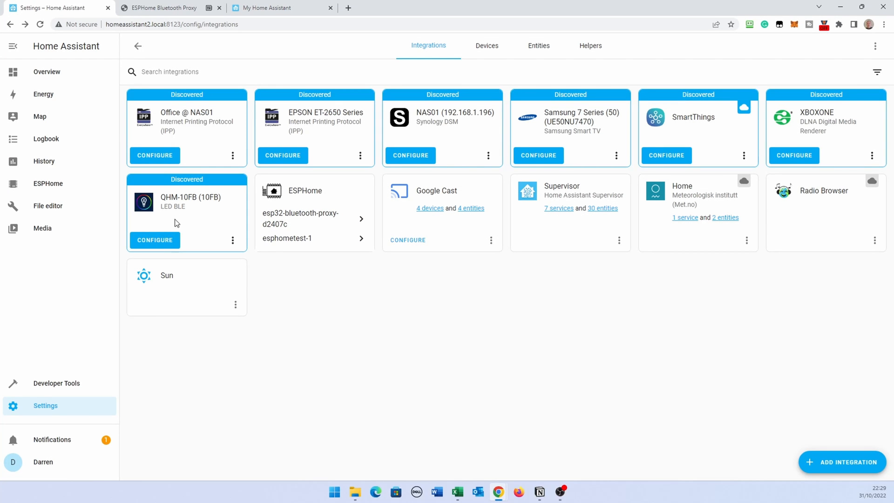
# Configure the discovered LED BLE device QHM-10FB using its offered Bluetooth address and close the setup dialog
pyautogui.click(156, 240)
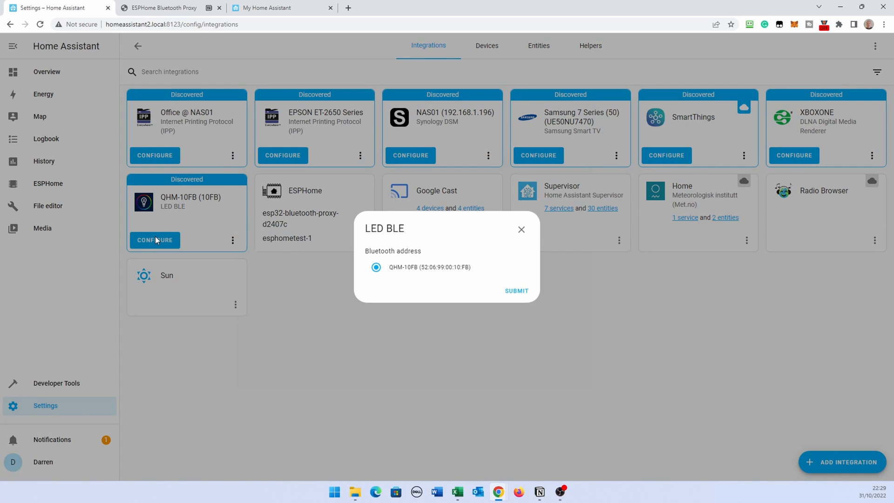
pyautogui.click(516, 290)
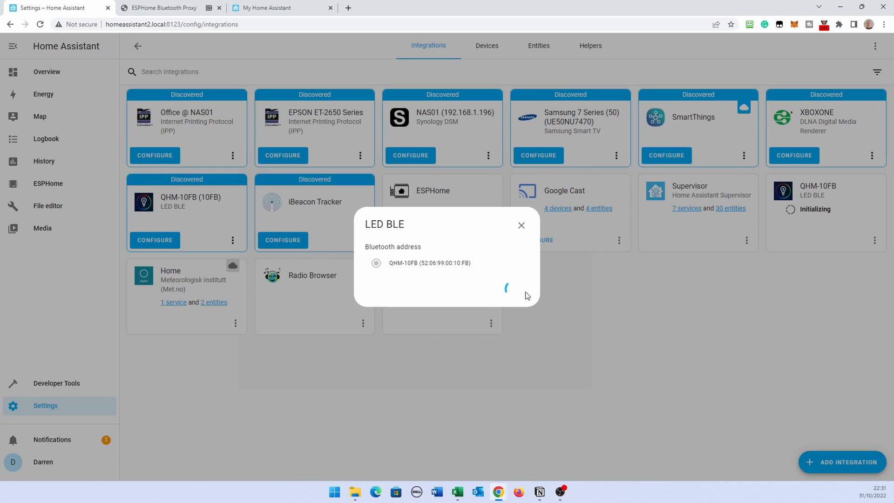
pyautogui.click(521, 227)
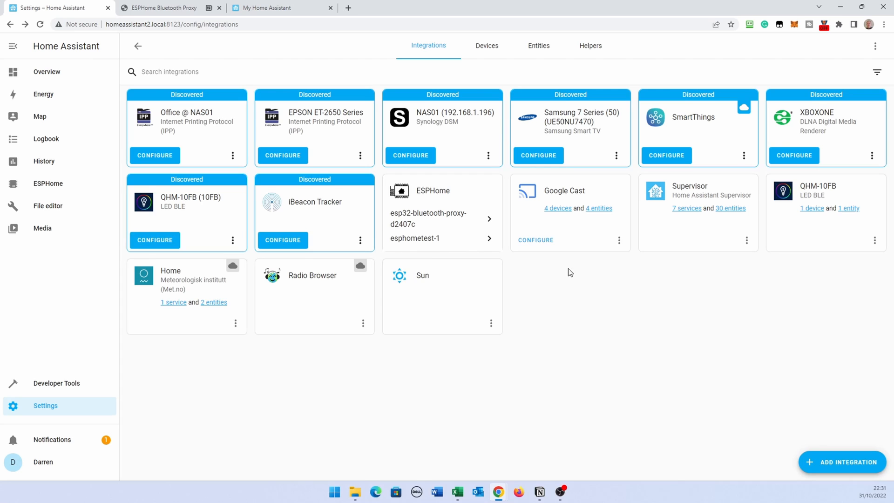
# Open the QHM-10FB device and test its light control by switching it off and on again
pyautogui.click(821, 209)
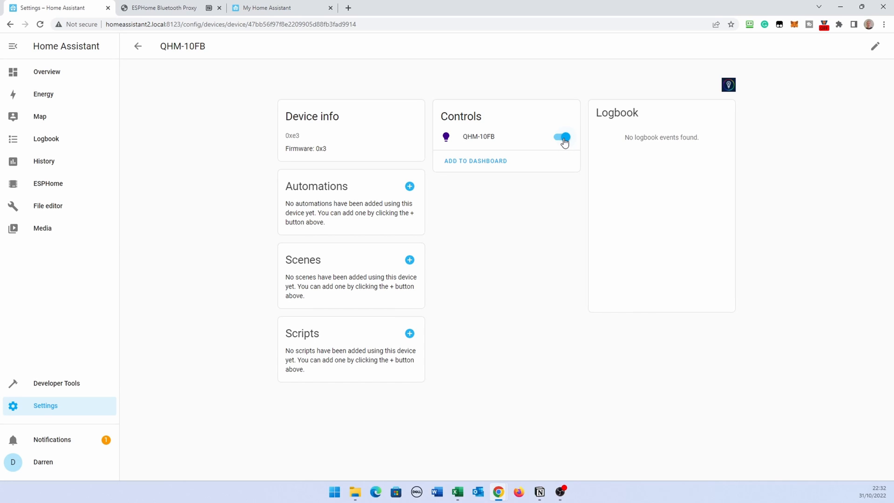
pyautogui.click(564, 138)
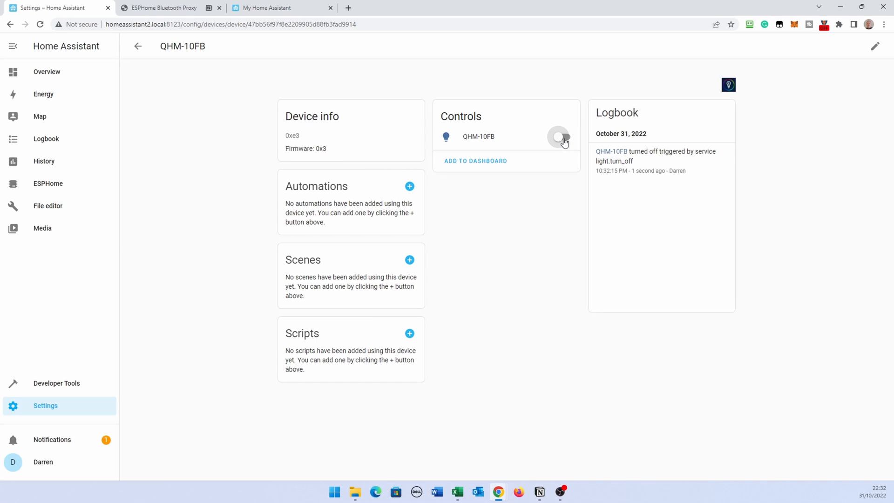
pyautogui.click(563, 138)
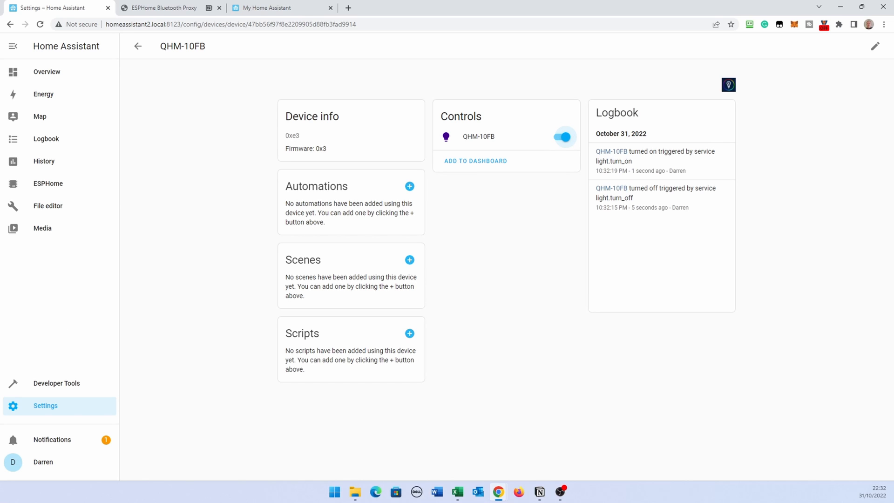
# Return to the integrations overview and show the esp32-bluetooth-proxy-d2407c entry of the ESPHome integration
pyautogui.click(10, 24)
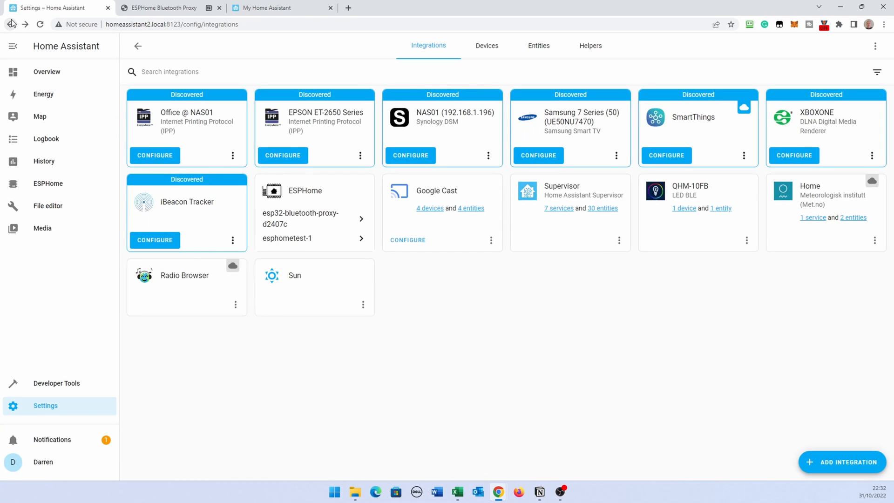
pyautogui.click(348, 218)
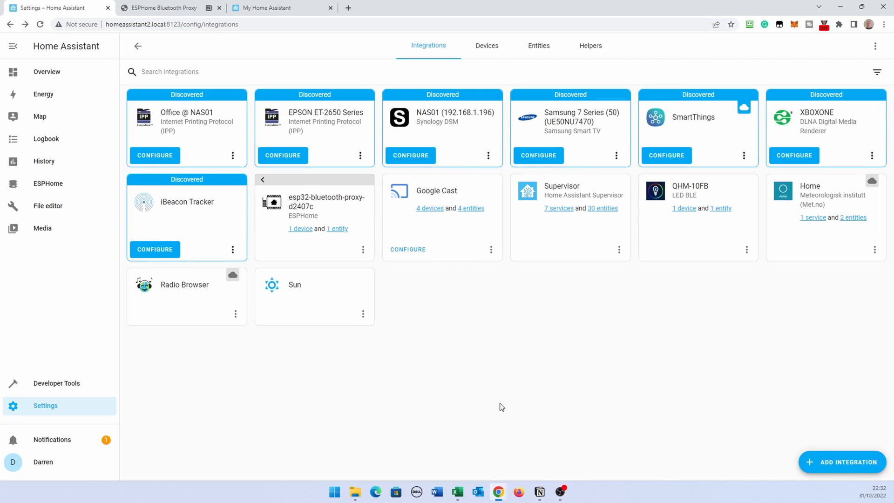